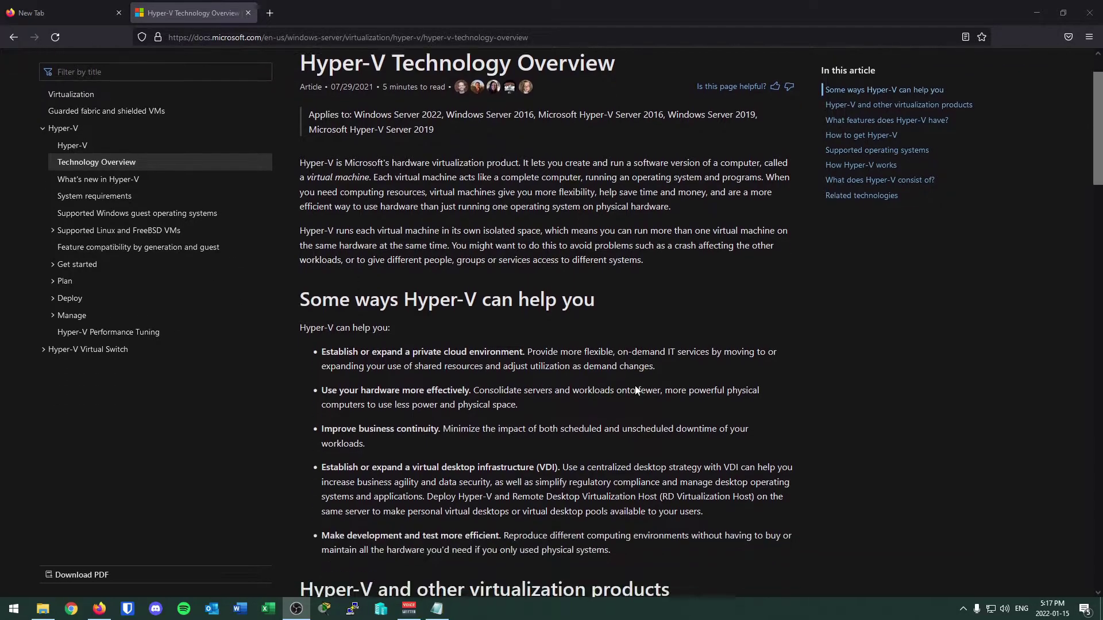
pyautogui.scroll(-4, 636, 390)
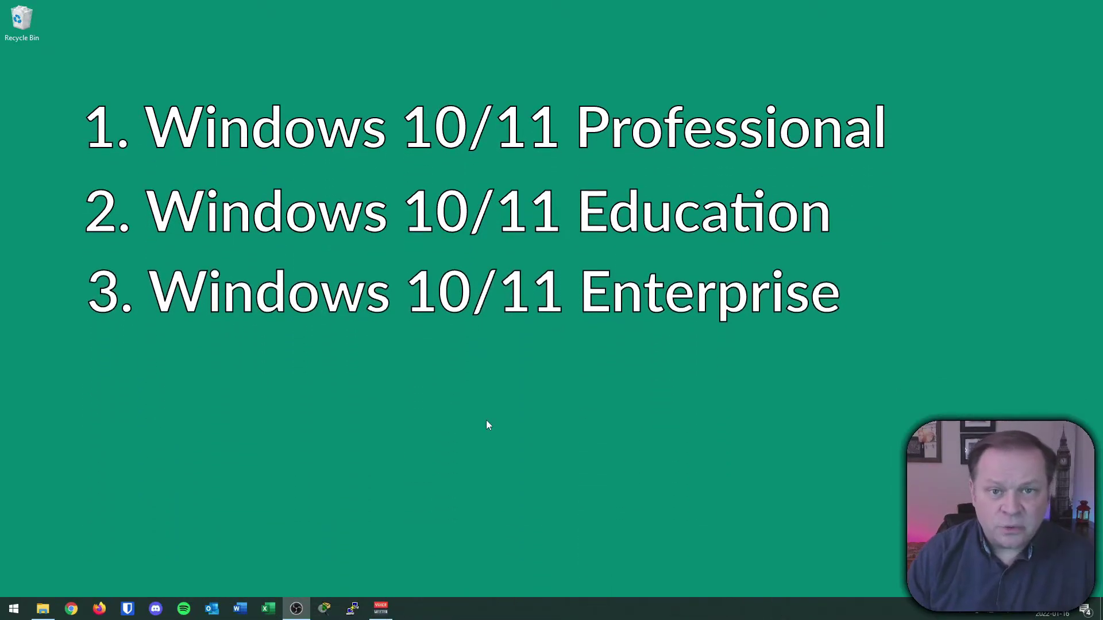
pyautogui.rightClick(11, 615)
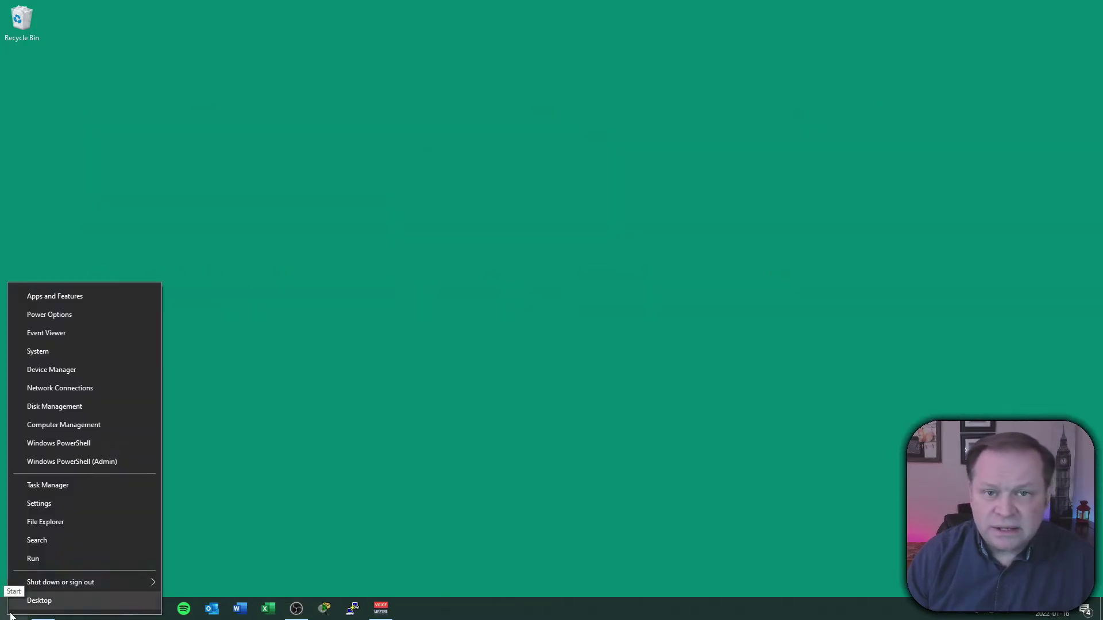
pyautogui.click(53, 351)
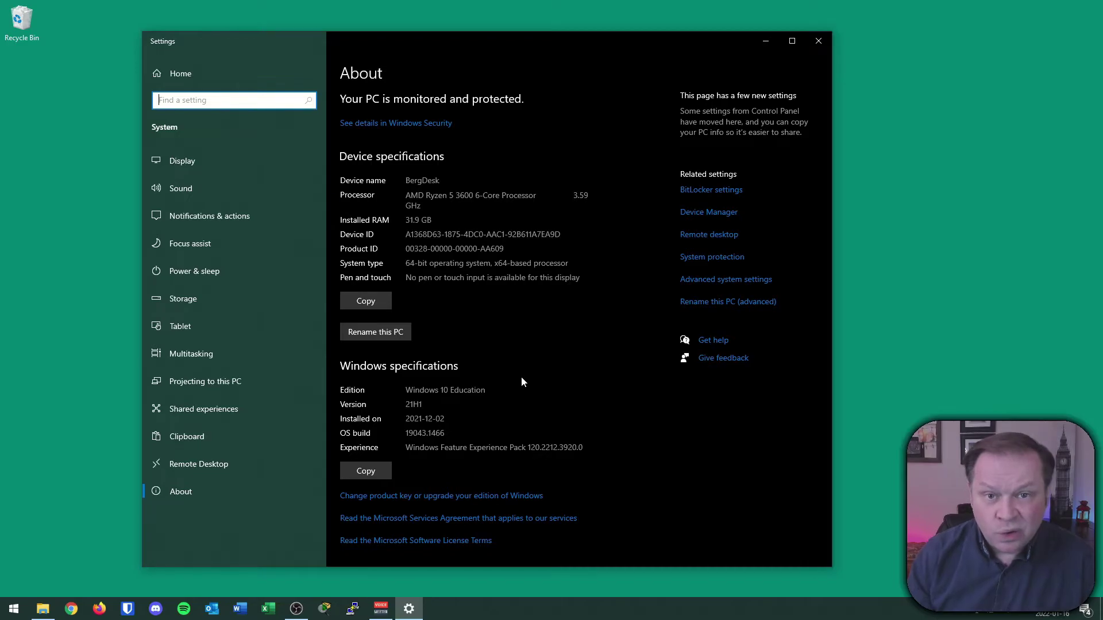
pyautogui.click(819, 41)
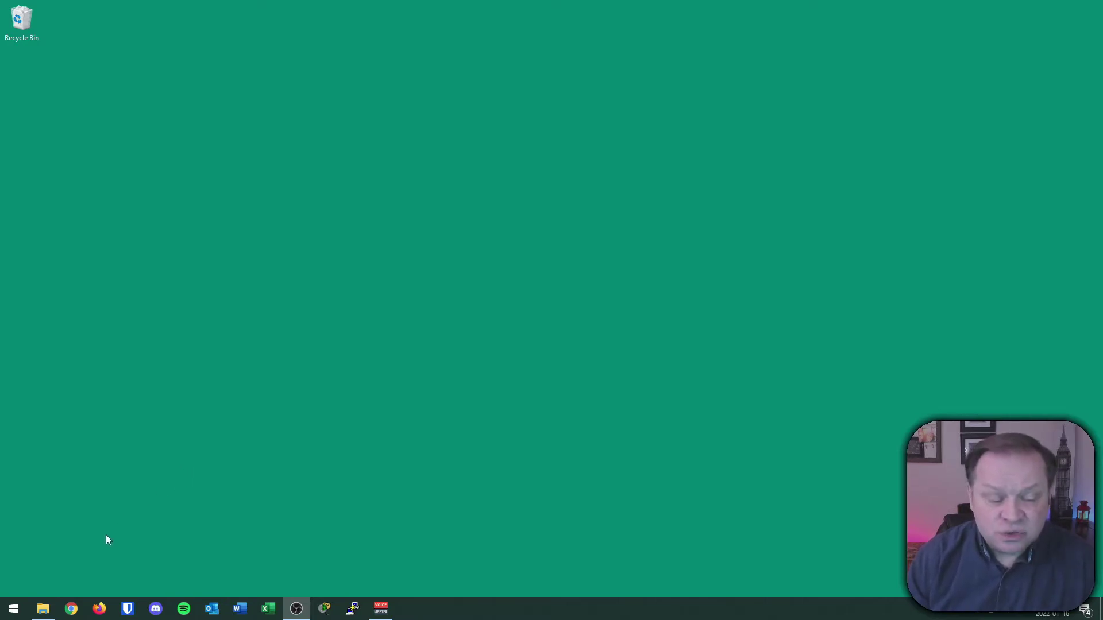
# Step: Launch System Information via a 'sys' search and scroll System Summary to the Hyper-V rows
pyautogui.click(14, 609)
pyautogui.write('s')
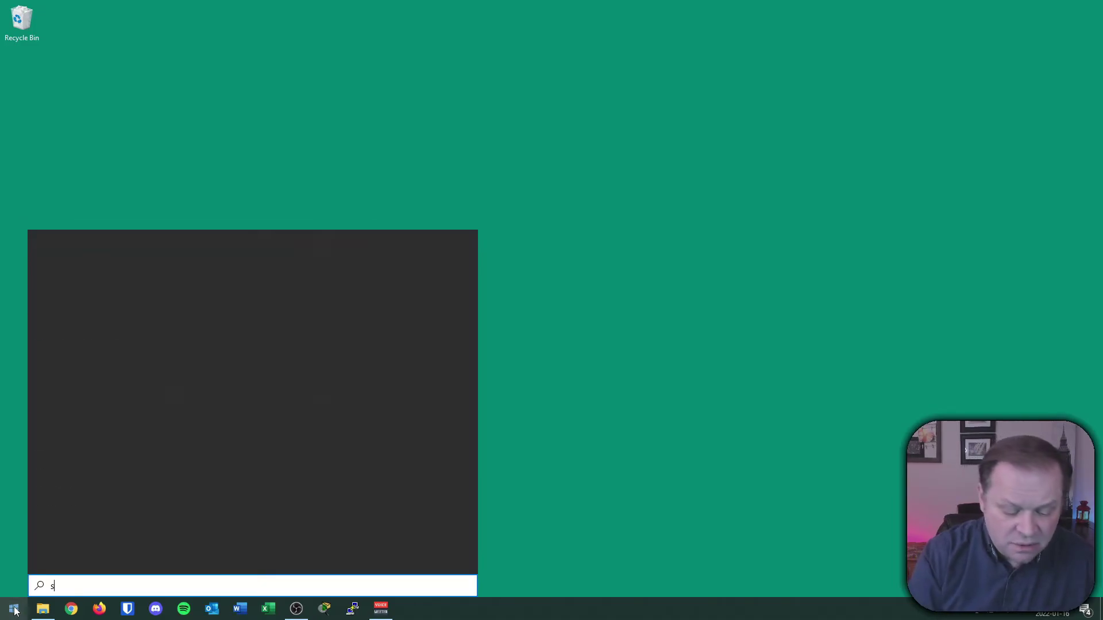
pyautogui.write('ys')
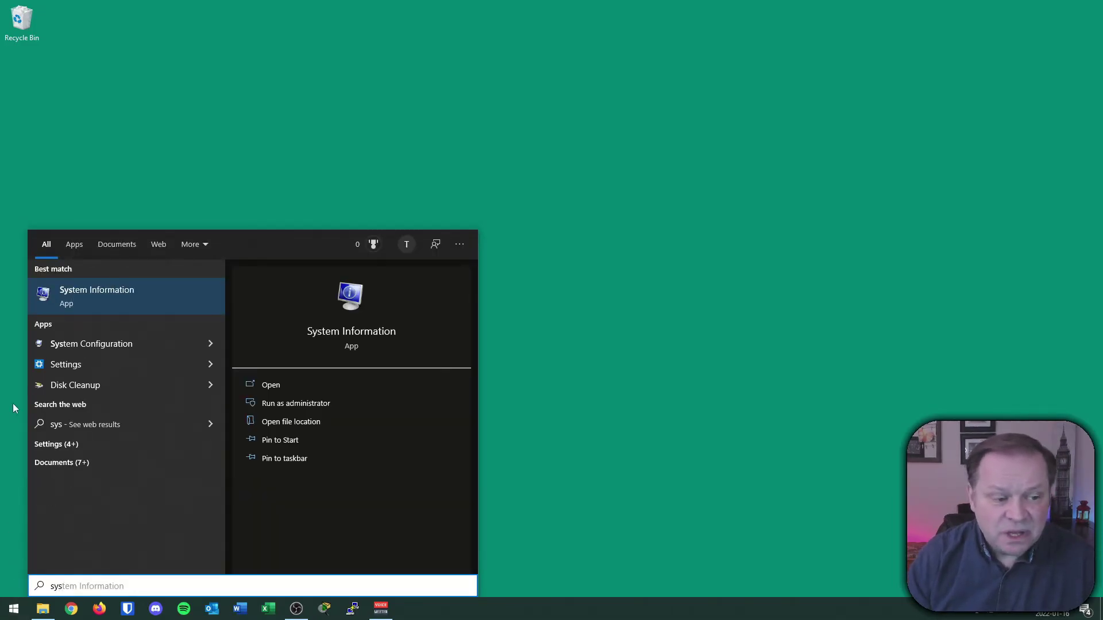
pyautogui.click(120, 302)
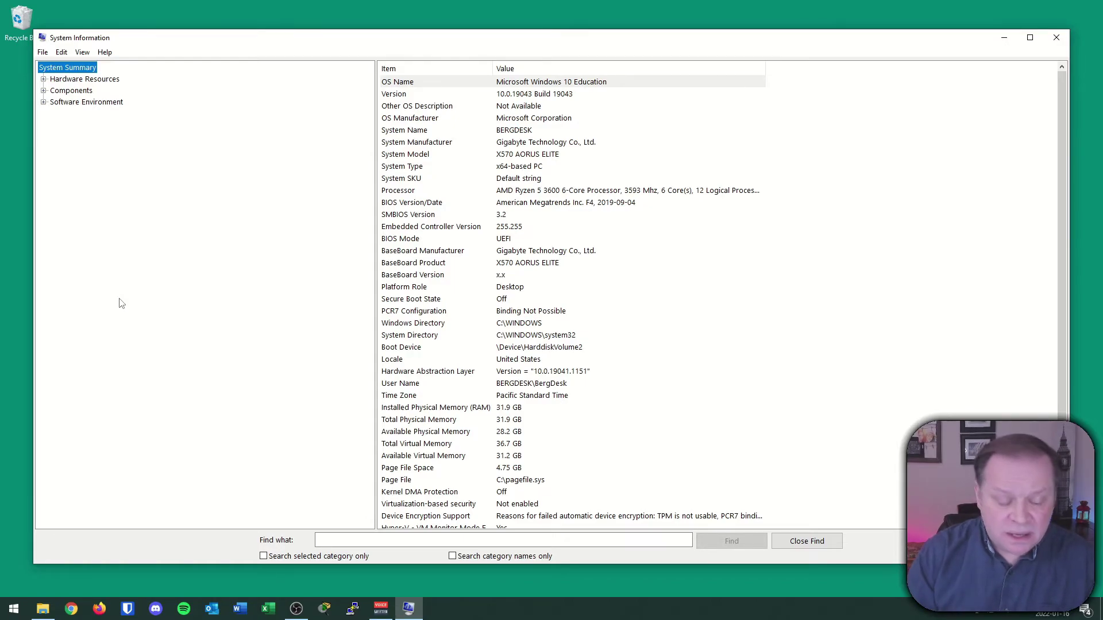
pyautogui.moveTo(595, 62)
pyautogui.mouseDown()
pyautogui.moveTo(313, 85)
pyautogui.moveTo(481, 63)
pyautogui.mouseUp()
pyautogui.press('Escape')
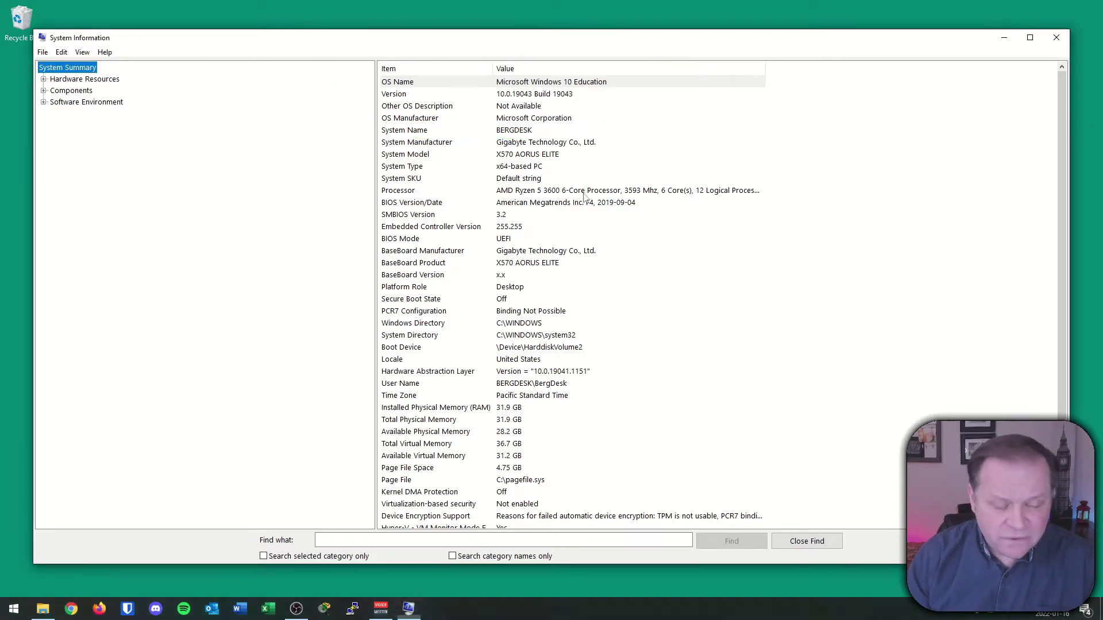
pyautogui.scroll(-2, 654, 375)
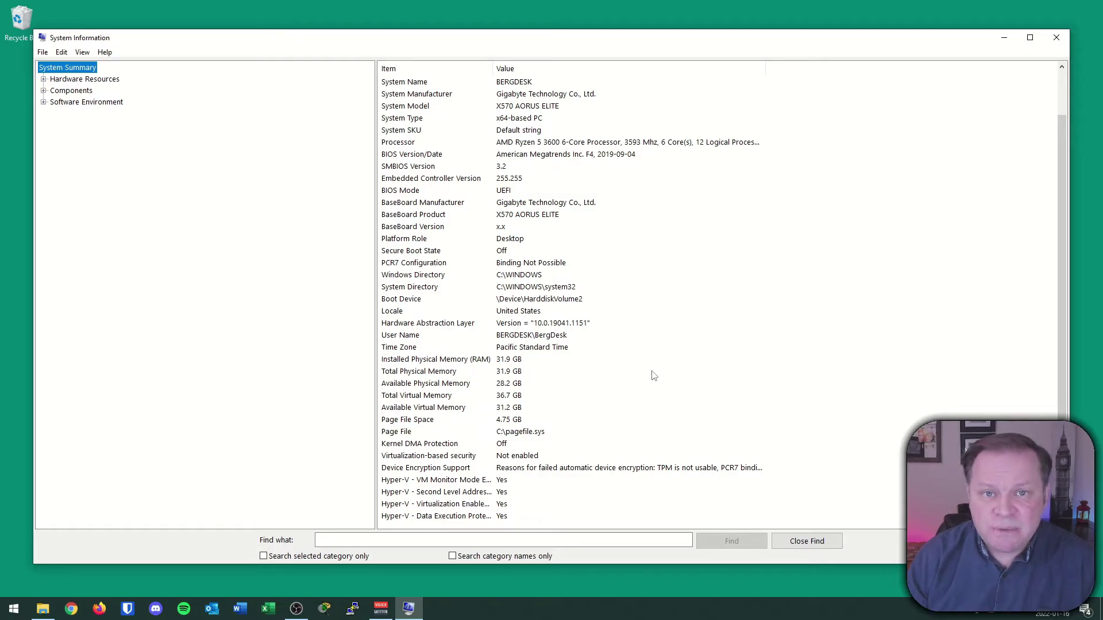
# Step: Widen the Item column, confirm all four Hyper-V requirements read Yes, then close System Information
pyautogui.moveTo(560, 449)
pyautogui.mouseDown()
pyautogui.moveTo(417, 556)
pyautogui.moveTo(423, 446)
pyautogui.mouseUp()
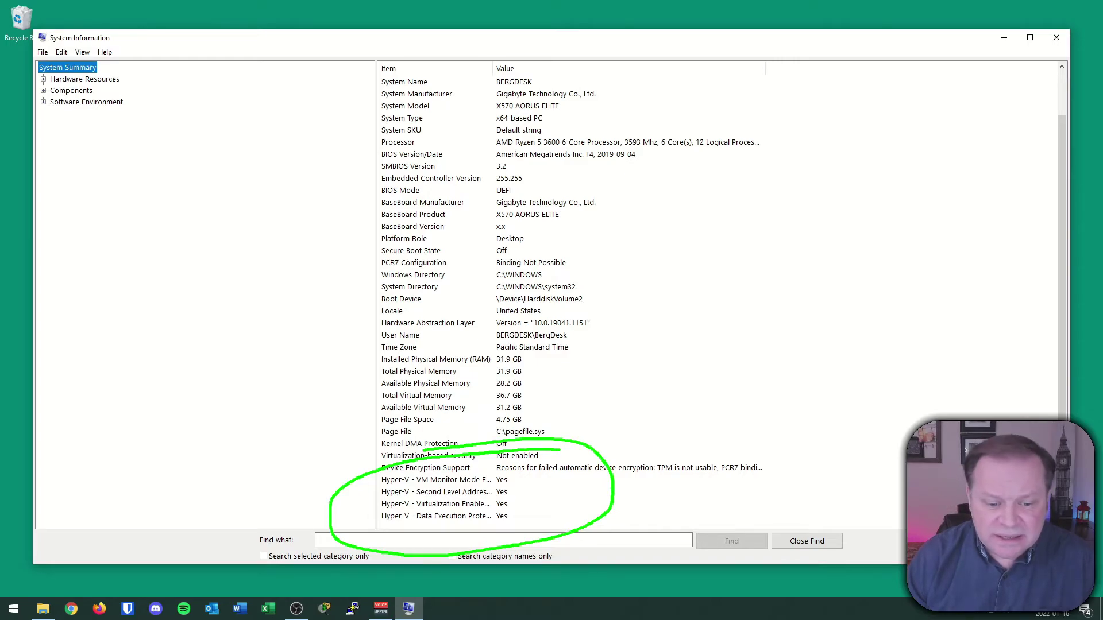
pyautogui.press('Escape')
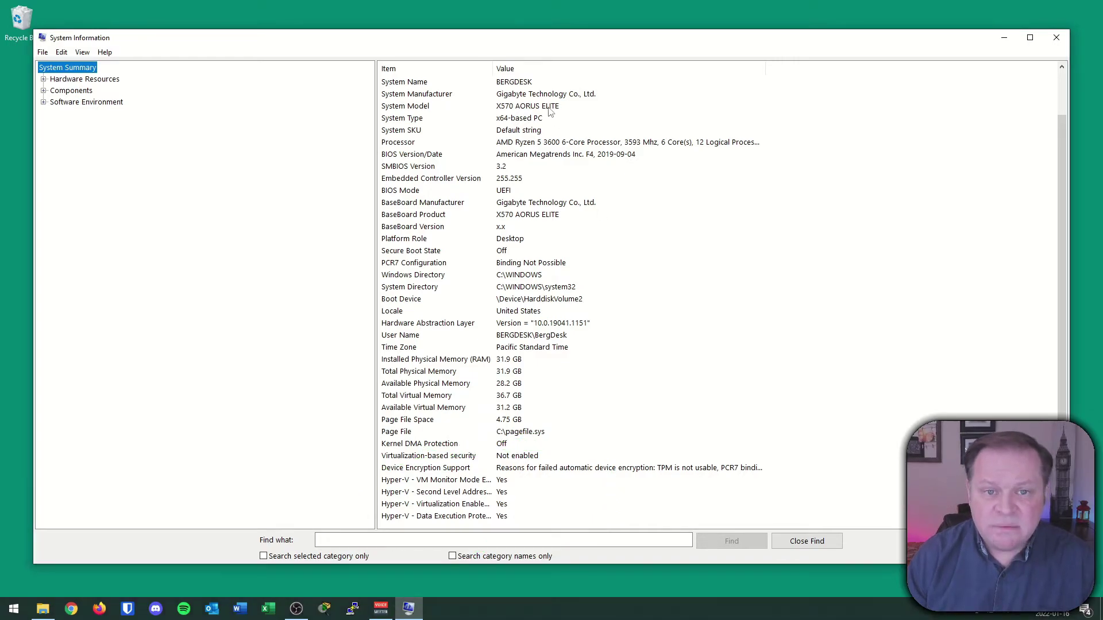
pyautogui.moveTo(493, 69); pyautogui.dragTo(597, 69)
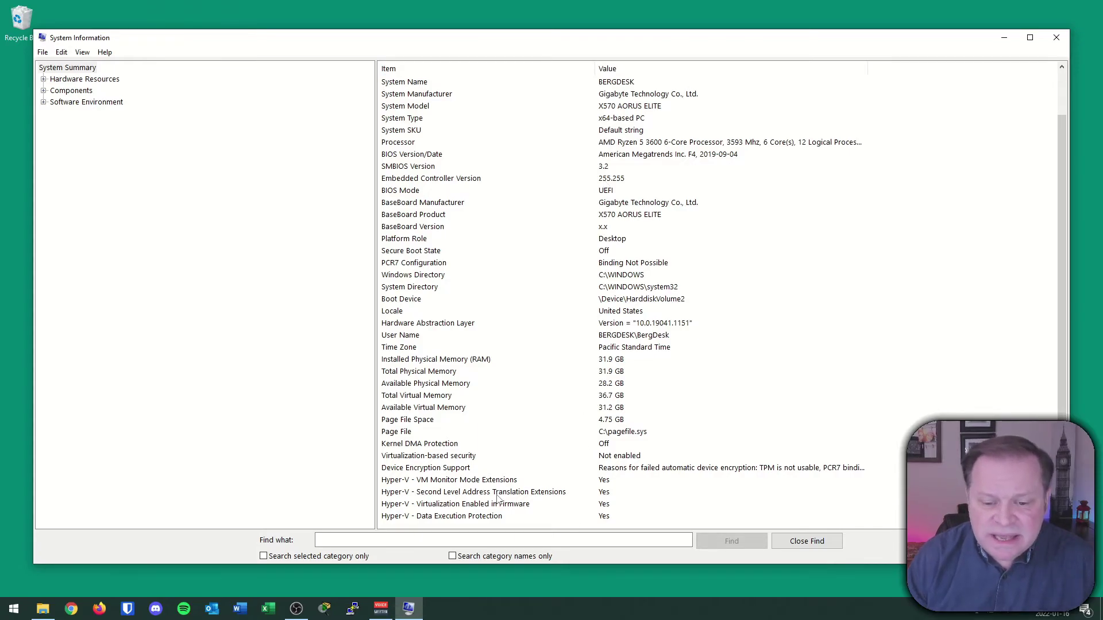
pyautogui.hotkey('ctrl', '2')
pyautogui.moveTo(628, 480)
pyautogui.mouseDown()
pyautogui.moveTo(570, 475)
pyautogui.moveTo(648, 513)
pyautogui.moveTo(614, 459)
pyautogui.mouseUp()
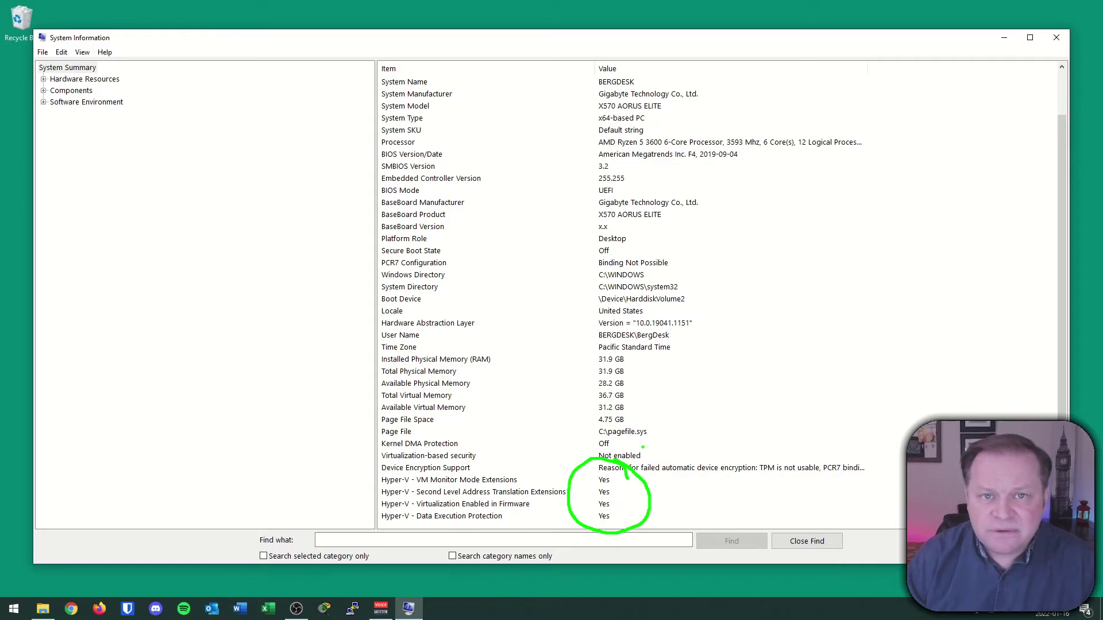
pyautogui.moveTo(353, 483)
pyautogui.mouseDown()
pyautogui.moveTo(368, 473)
pyautogui.moveTo(367, 489)
pyautogui.mouseUp()
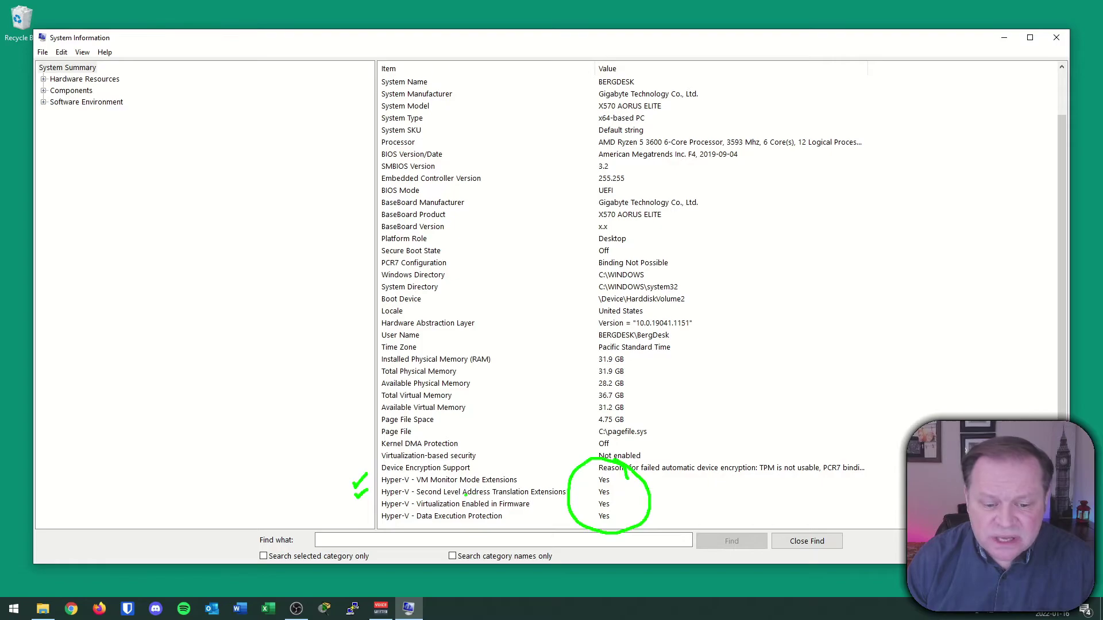
pyautogui.press('Escape')
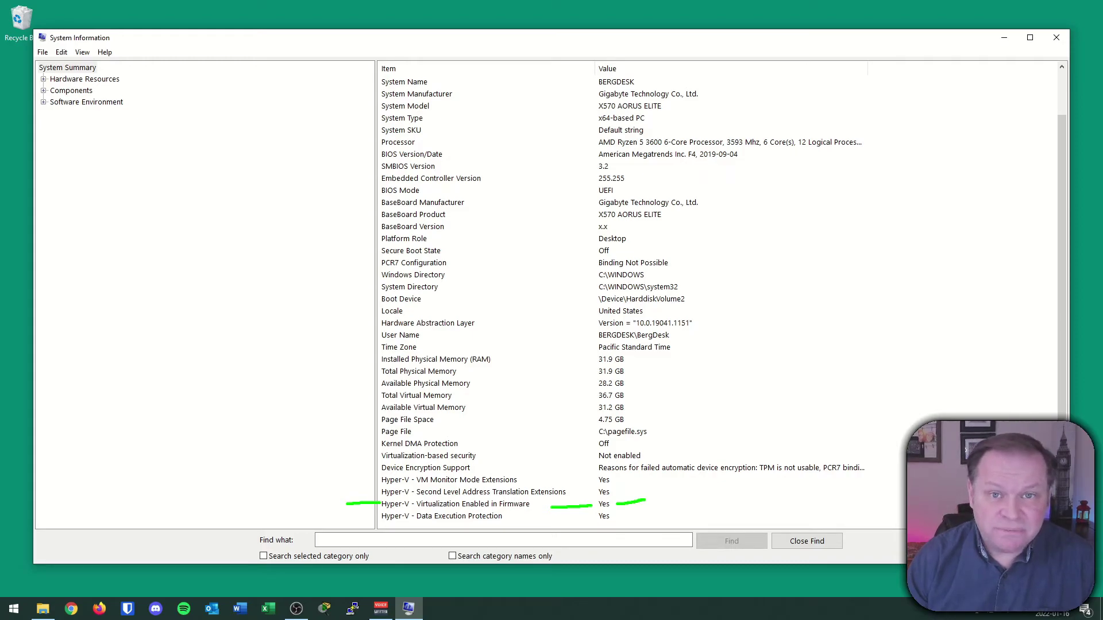
pyautogui.hotkey('alt', 'F4')
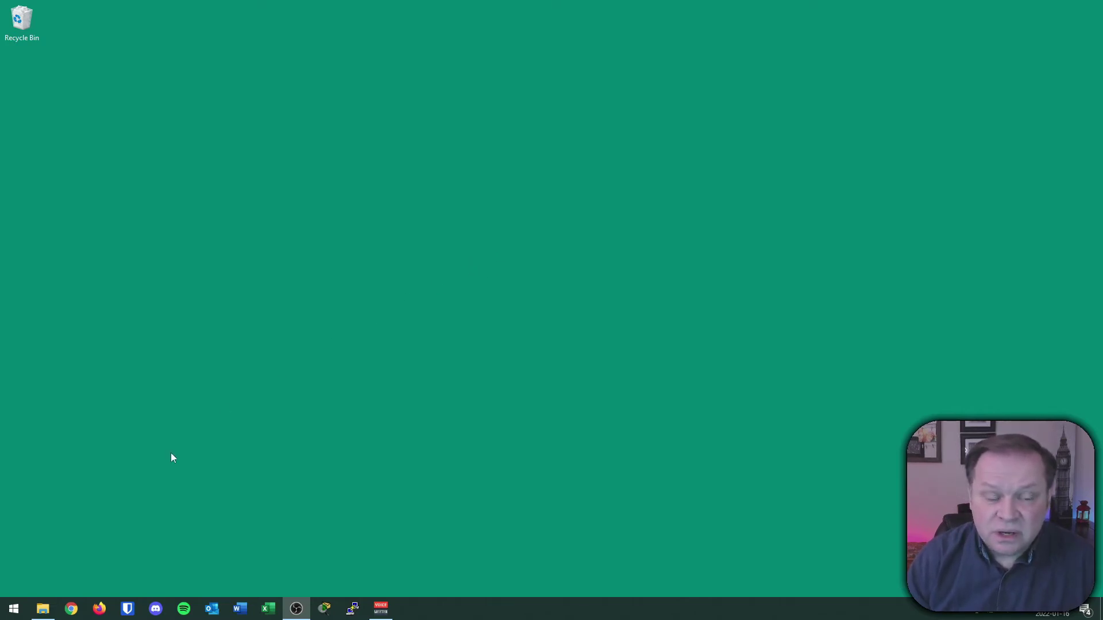
# Step: Enable Hyper-V with its Management Tools and Platform in Windows Features and apply
pyautogui.click(14, 609)
pyautogui.write('feat')
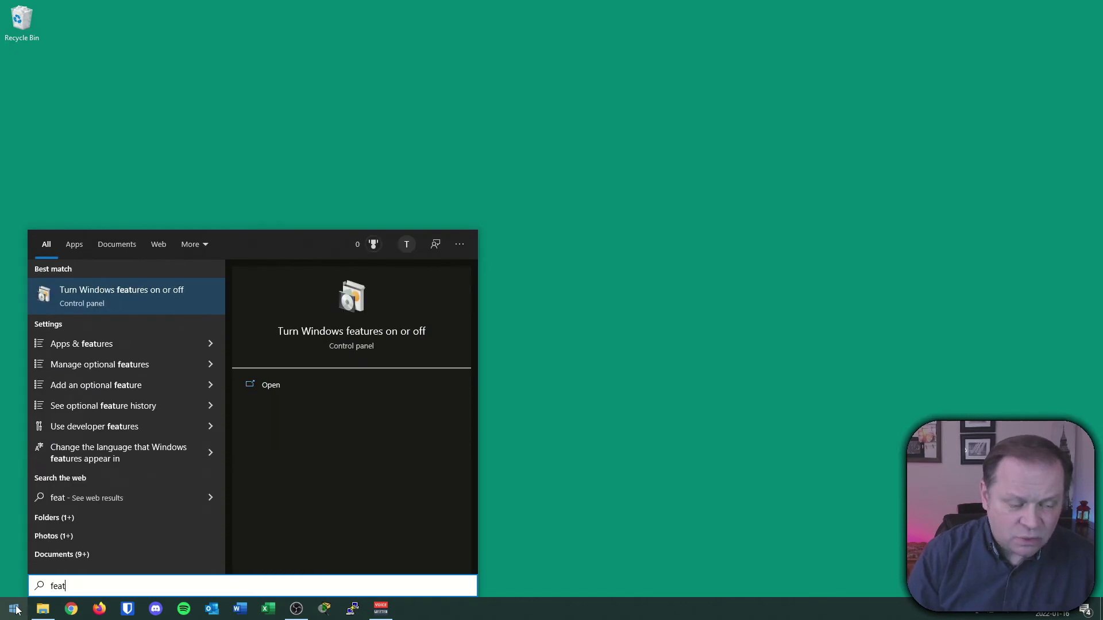
pyautogui.click(126, 309)
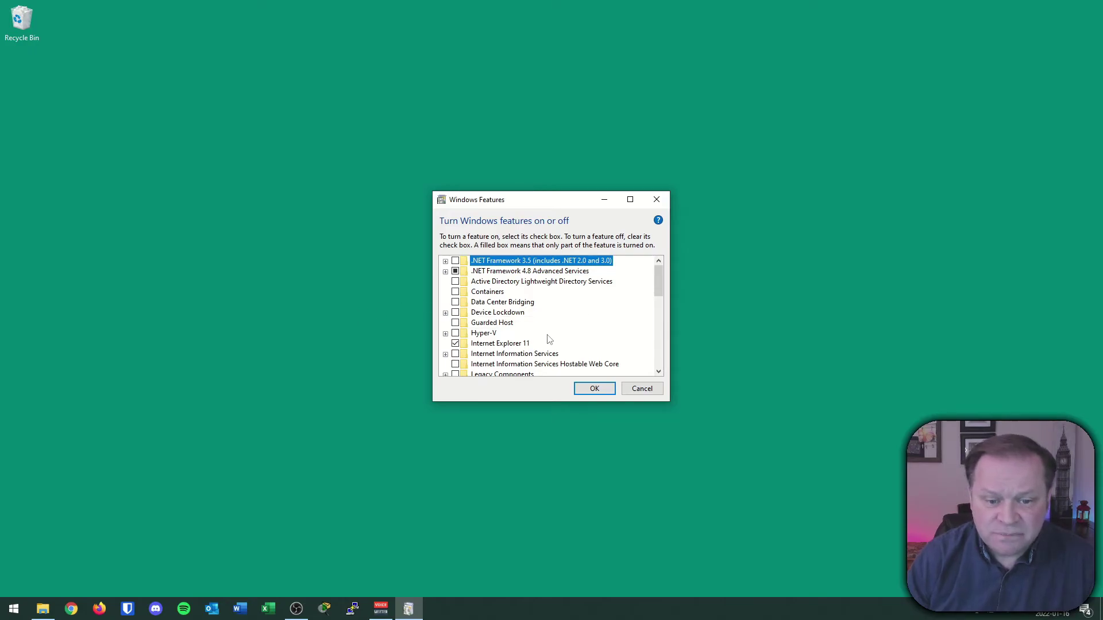
pyautogui.moveTo(505, 317)
pyautogui.mouseDown()
pyautogui.moveTo(512, 339)
pyautogui.moveTo(474, 317)
pyautogui.mouseUp()
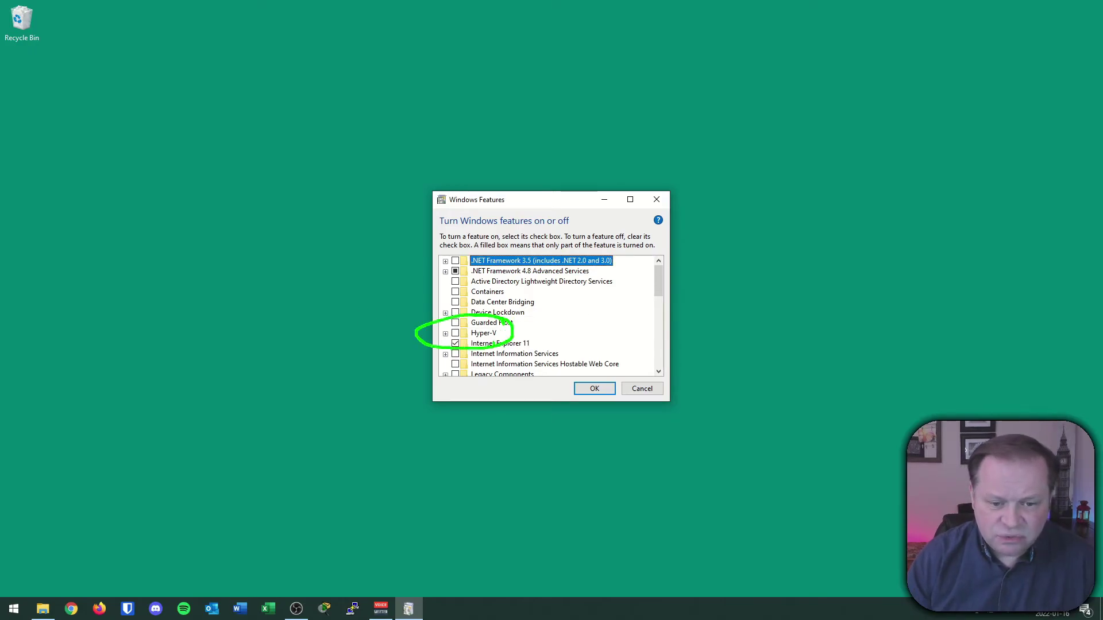
pyautogui.click(455, 334)
pyautogui.click(446, 334)
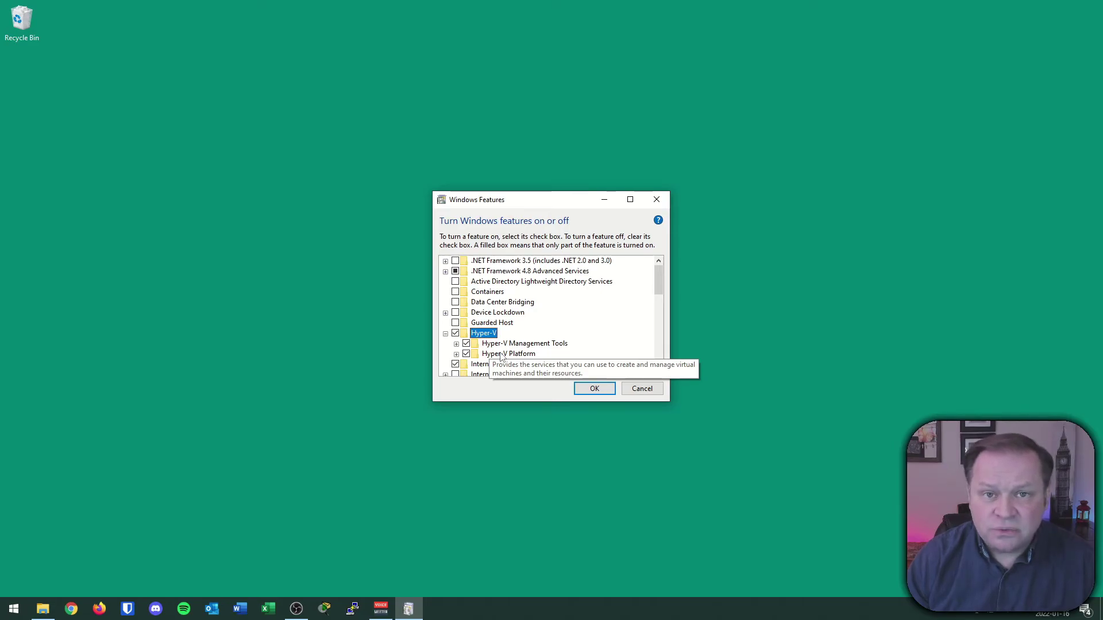
pyautogui.click(593, 389)
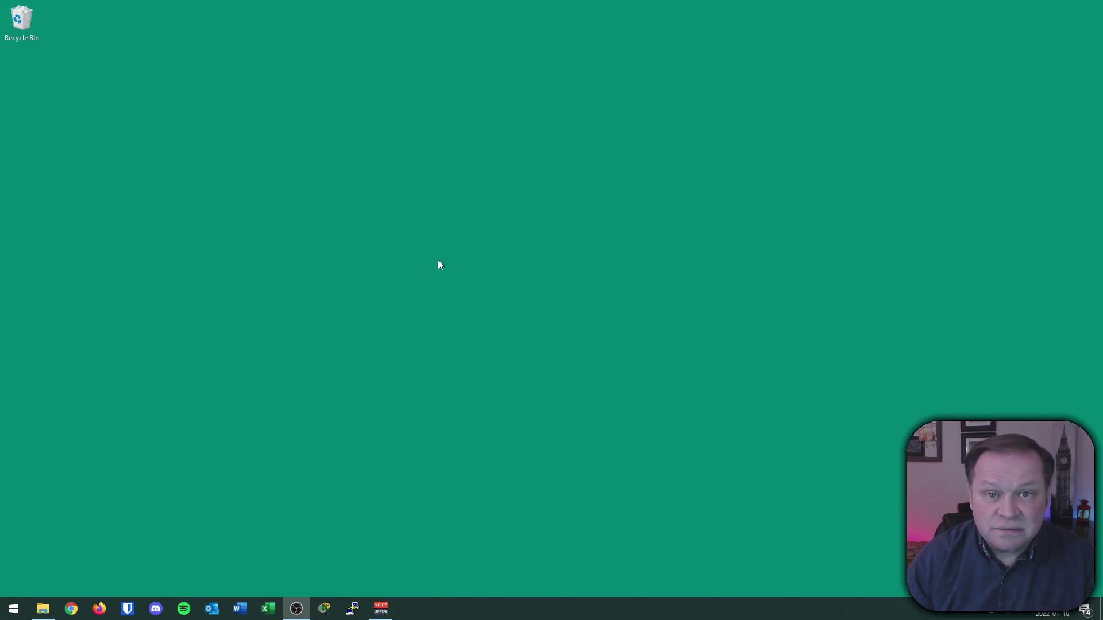
# Step: Launch Hyper-V Manager from a 'hyp' Start search to see the empty VM list
pyautogui.click(14, 609)
pyautogui.write('h')
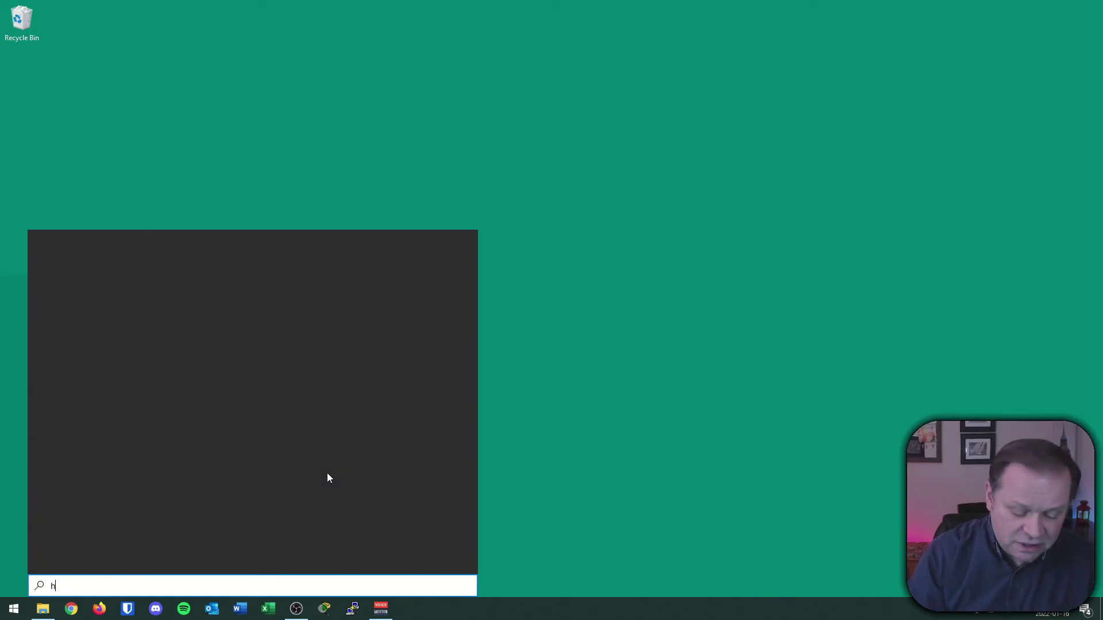
pyautogui.write('yp')
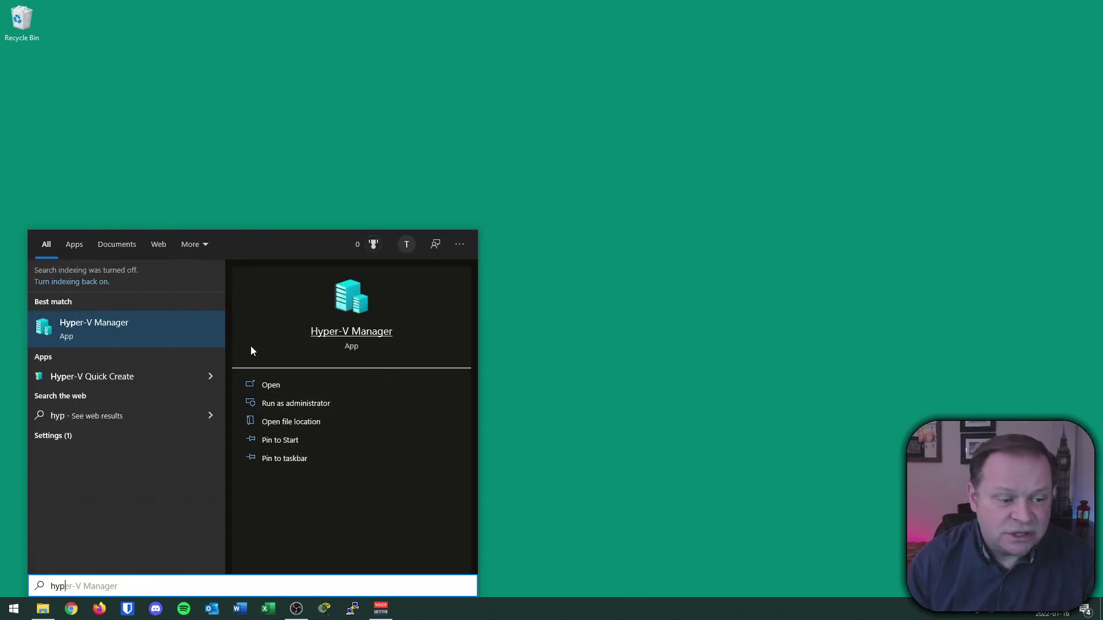
pyautogui.click(137, 332)
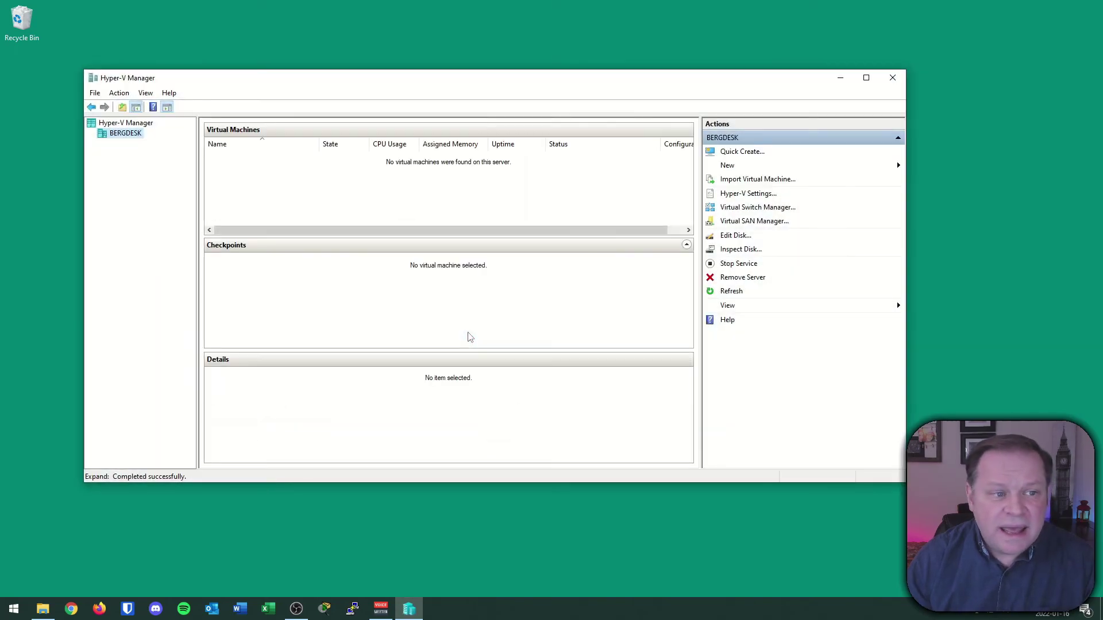